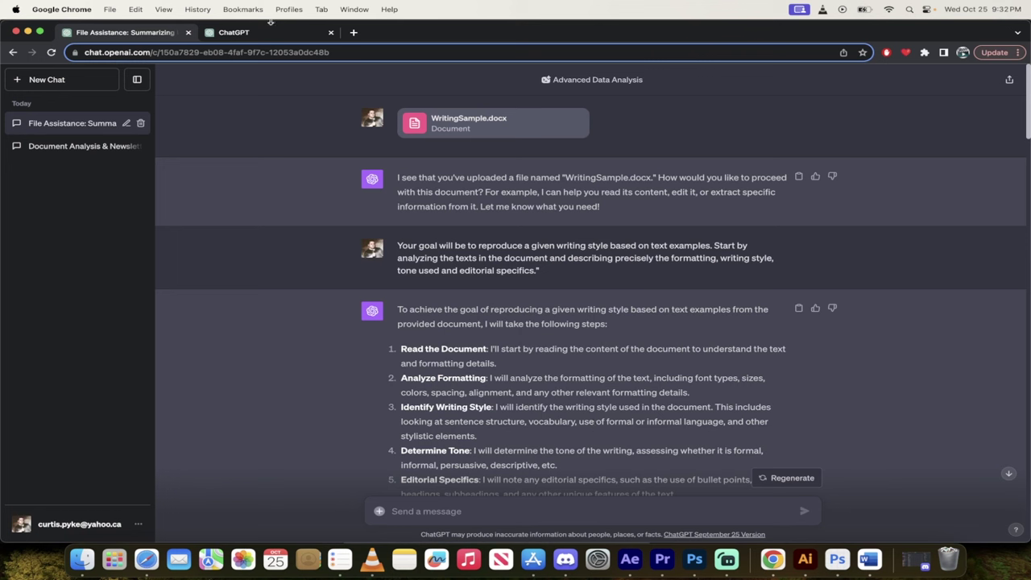
In a new ChatGPT tab, check the beta feature settings for Advanced data analysis, then close the settings.
click(256, 33)
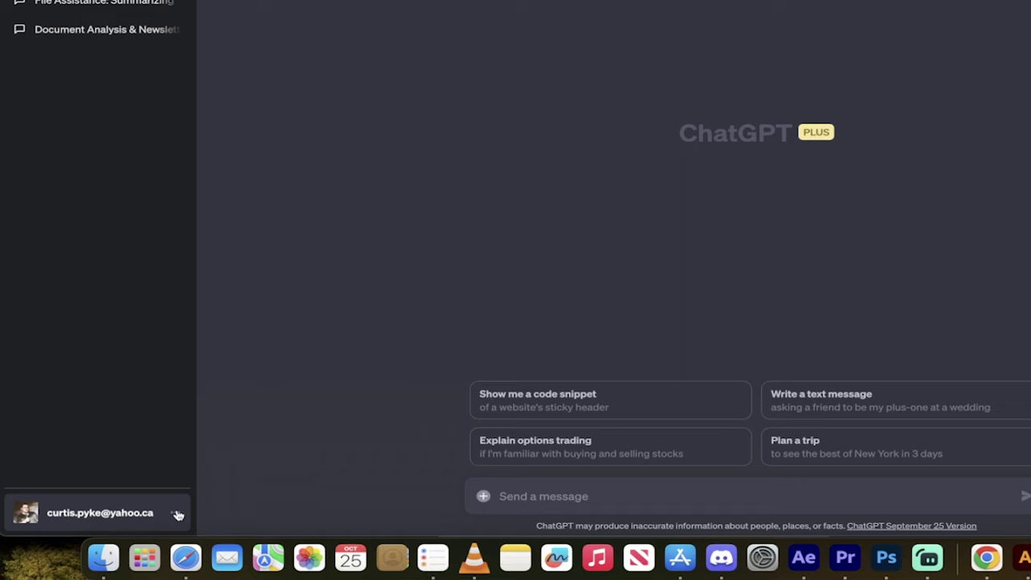
click(192, 511)
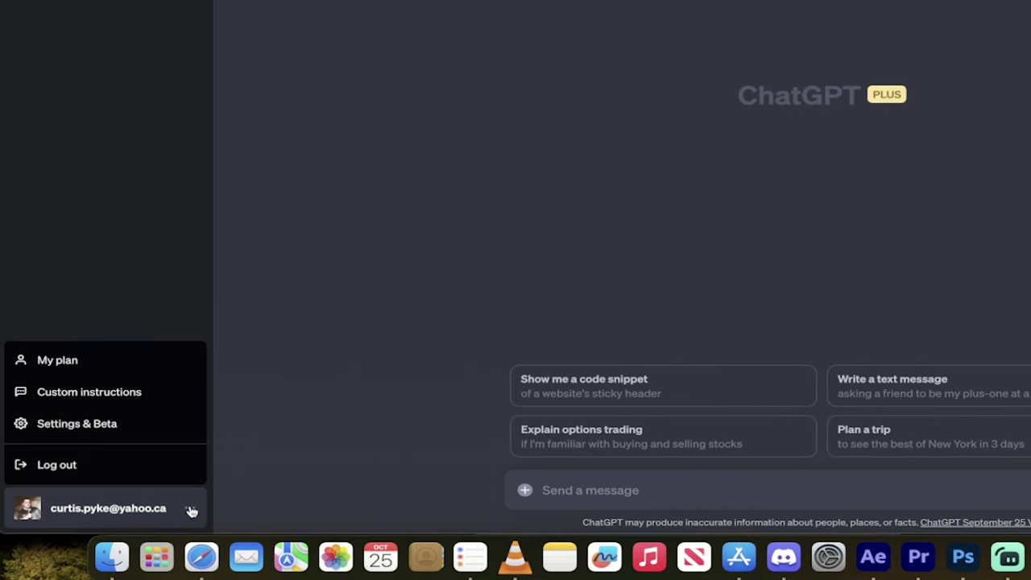
click(141, 431)
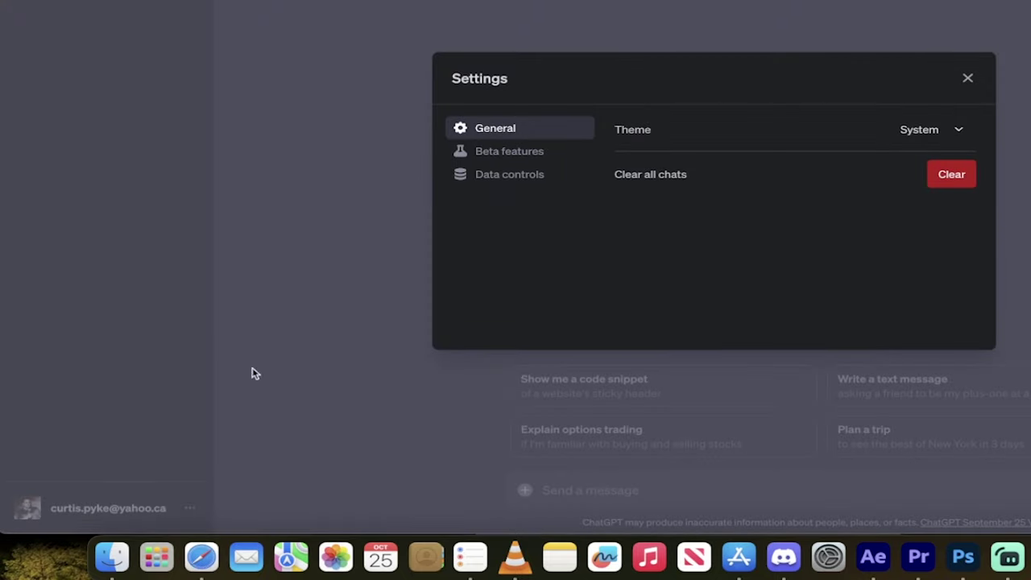
click(538, 154)
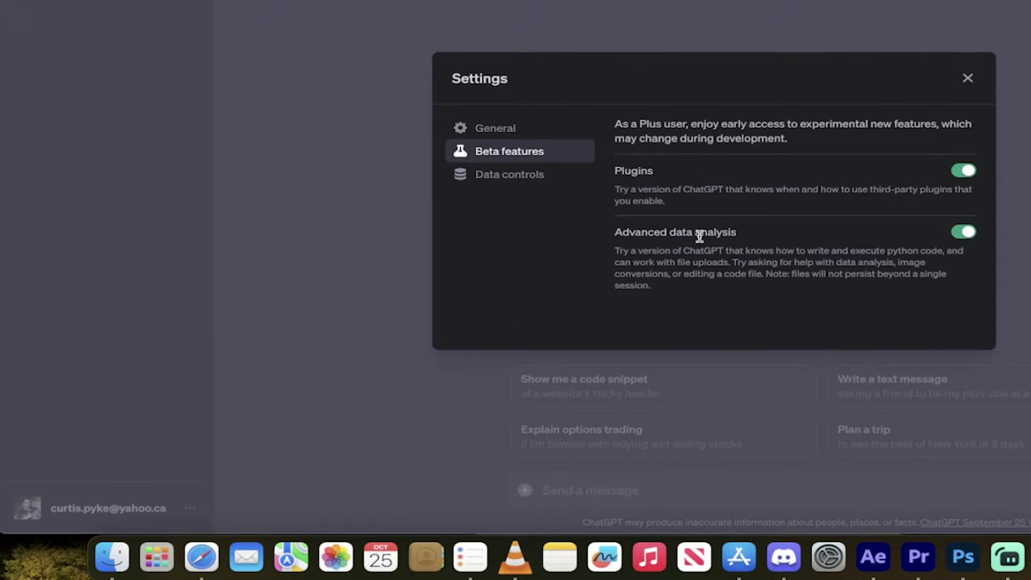
click(969, 80)
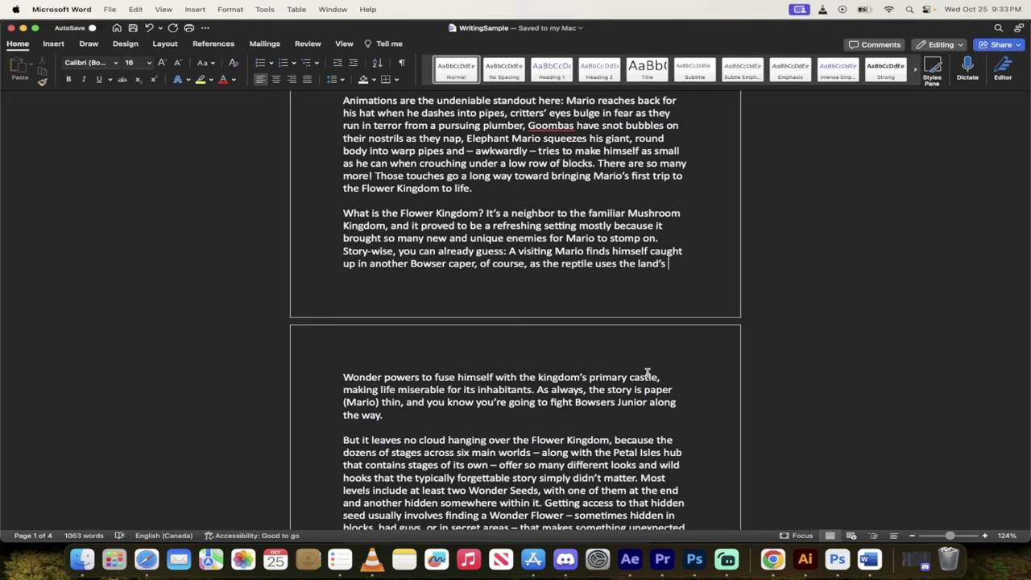
Look through the WritingSample document in Word to review the game review text used as the style sample.
scroll(647, 375, up, 10)
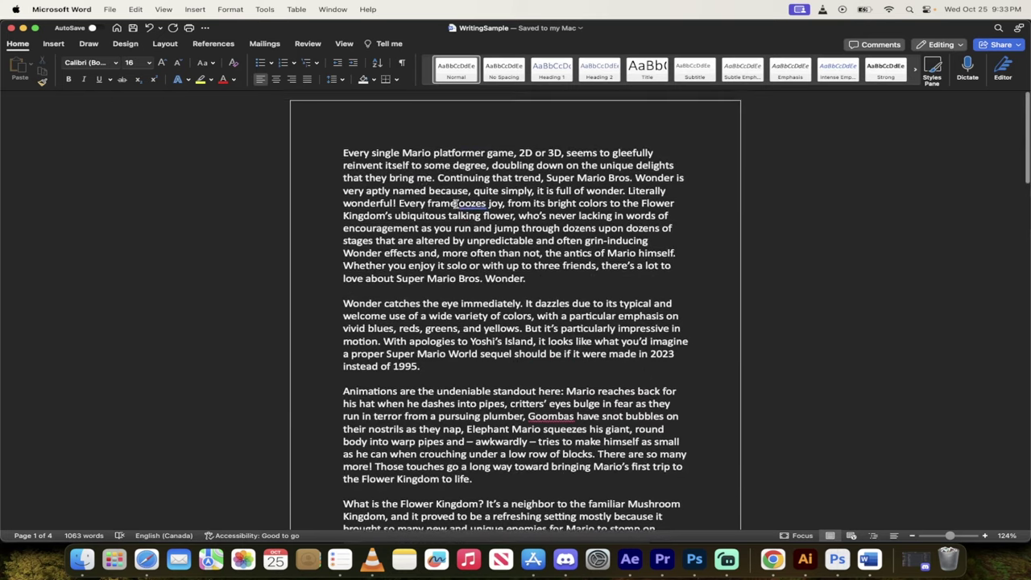
scroll(413, 268, down, 2)
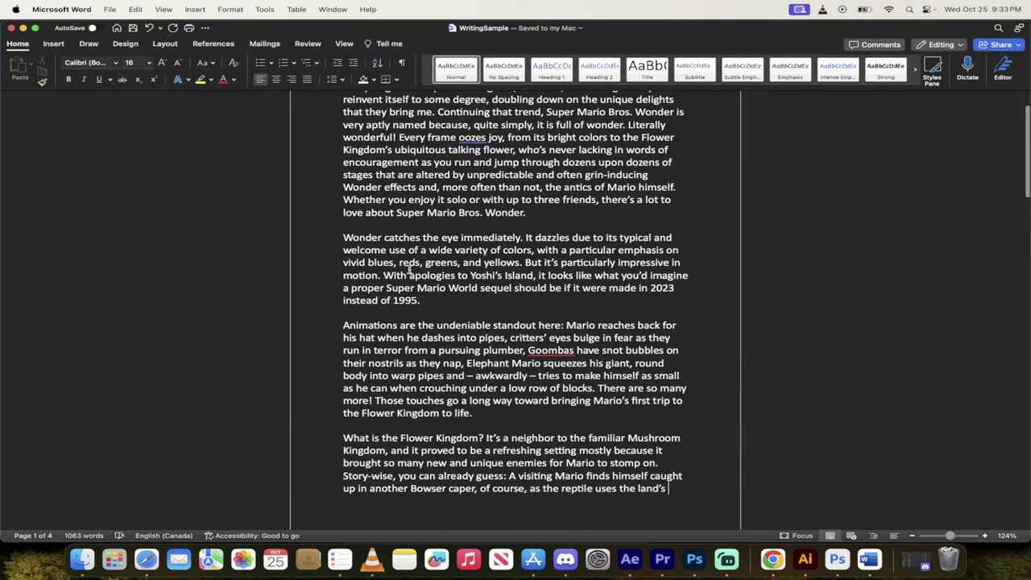
scroll(409, 269, up, 1)
scroll(409, 269, down, 6)
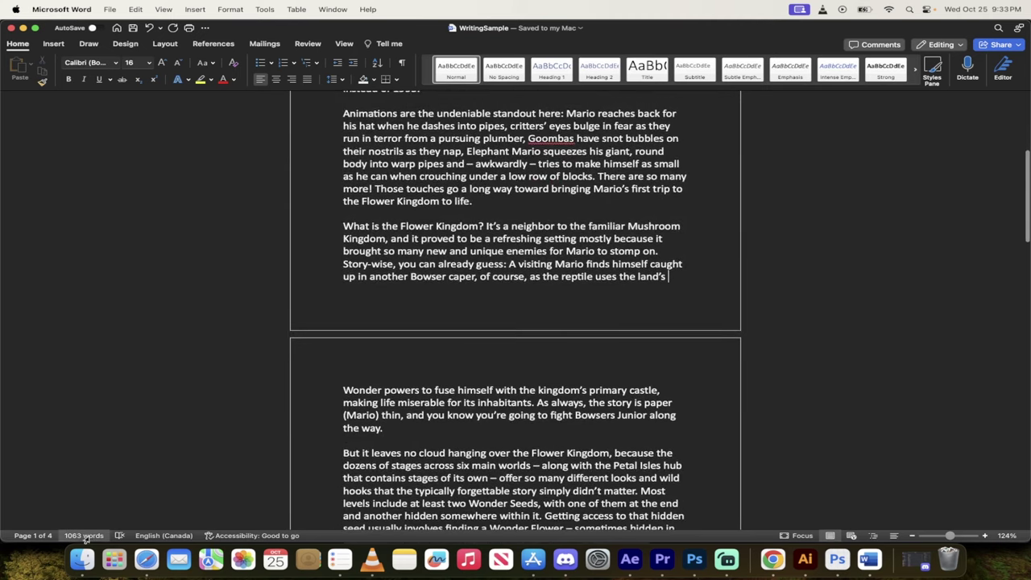
scroll(427, 364, down, 1)
scroll(427, 363, down, 7)
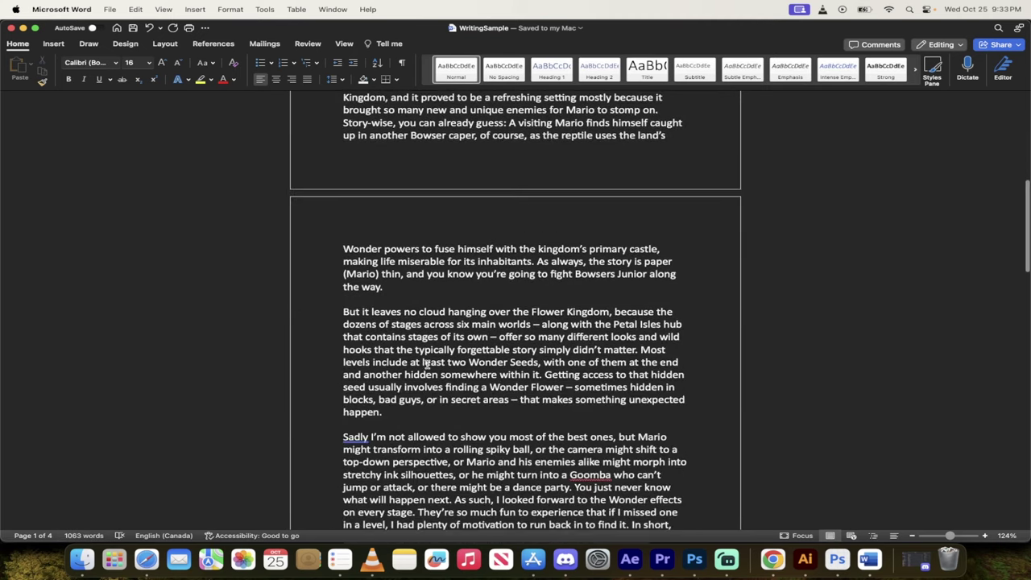
scroll(427, 364, down, 1)
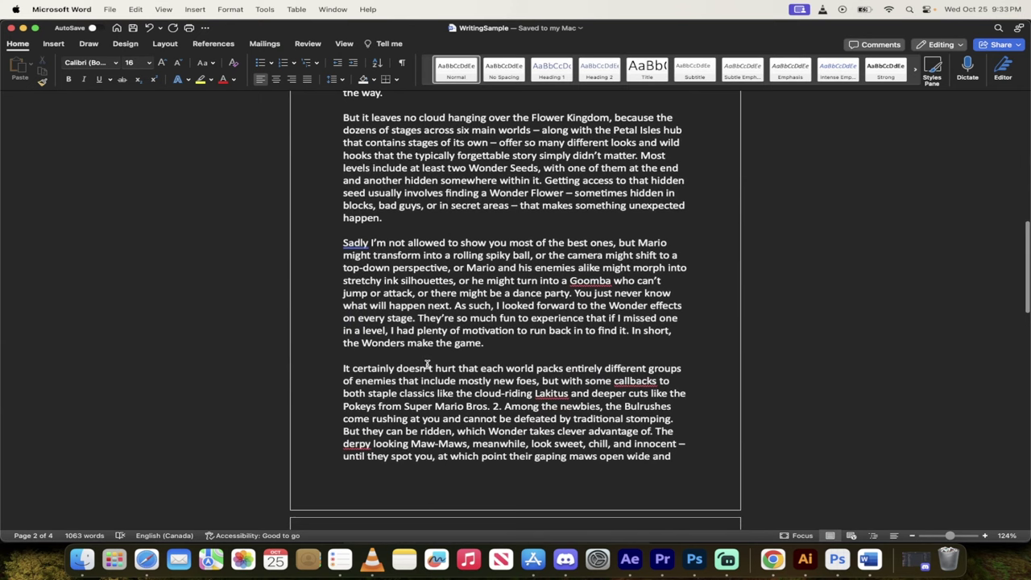
scroll(426, 364, down, 1)
scroll(427, 364, down, 1)
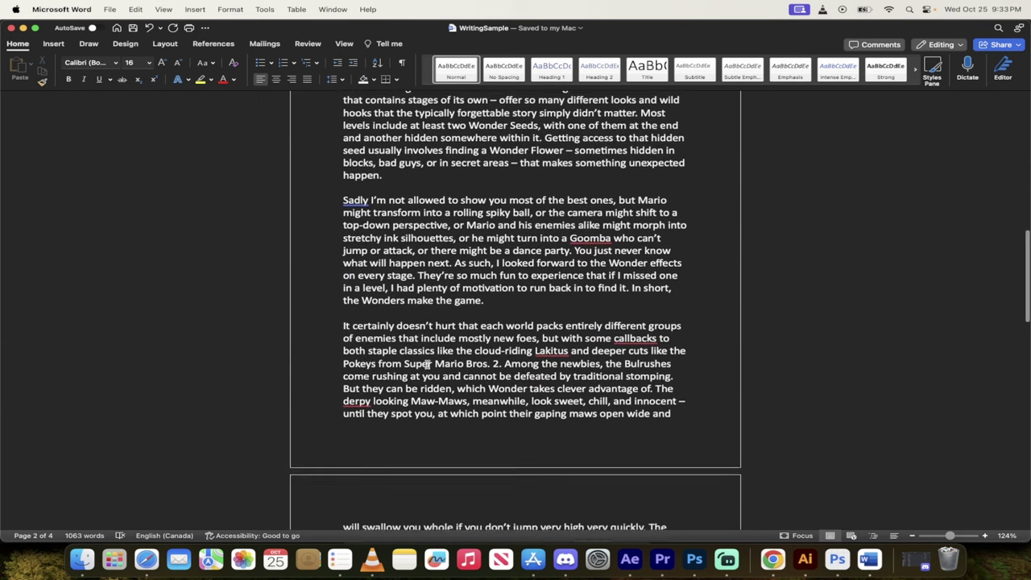
scroll(427, 364, down, 2)
scroll(484, 334, down, 3)
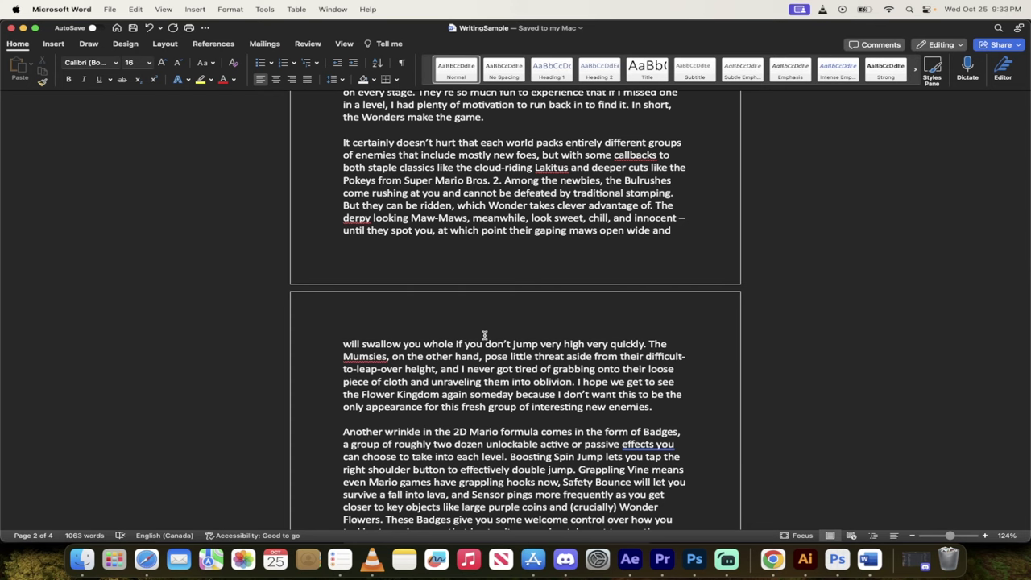
scroll(484, 335, down, 6)
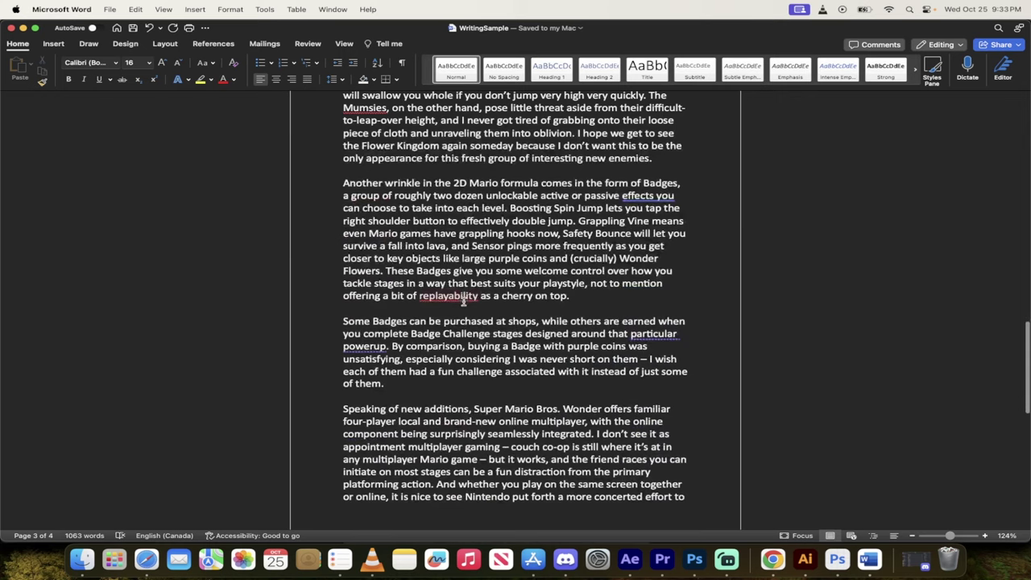
scroll(463, 301, up, 20)
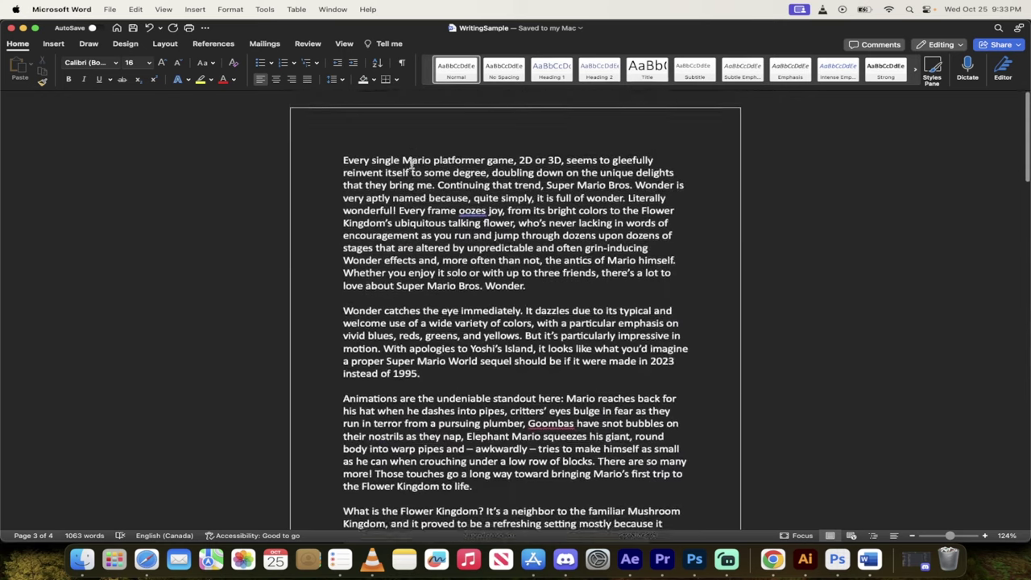
scroll(342, 149, down, 2)
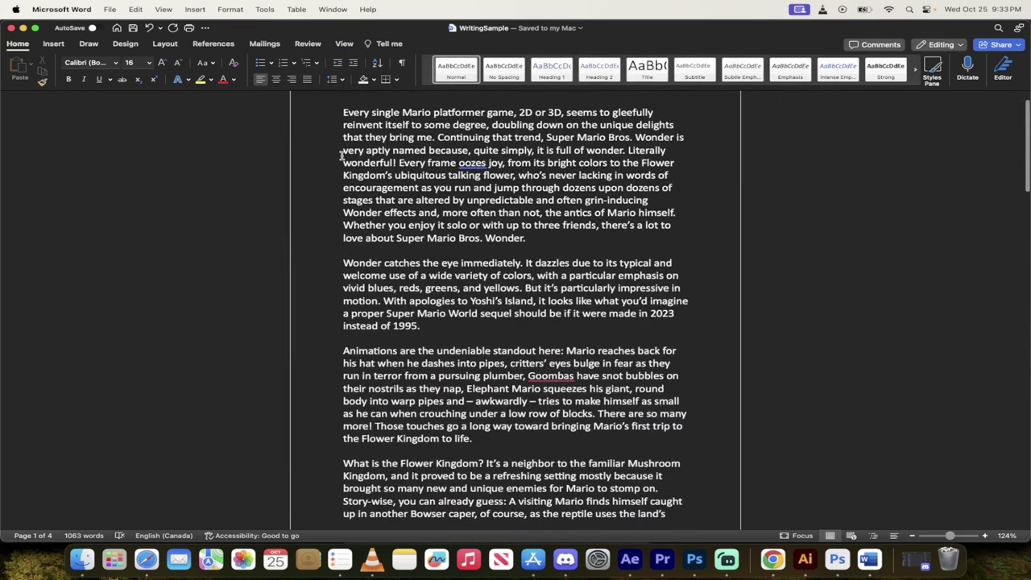
click(110, 9)
click(131, 91)
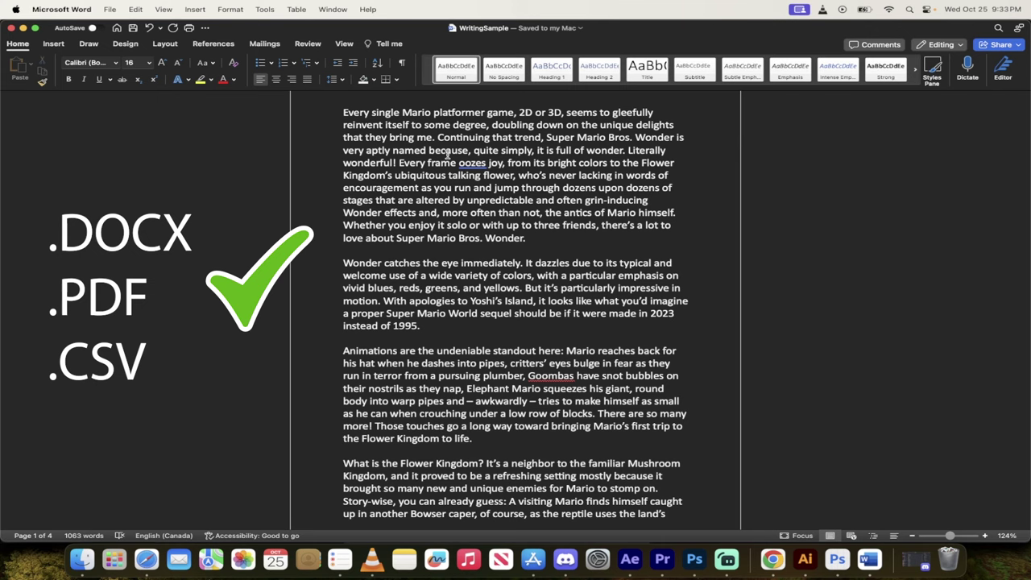
scroll(491, 246, up, 2)
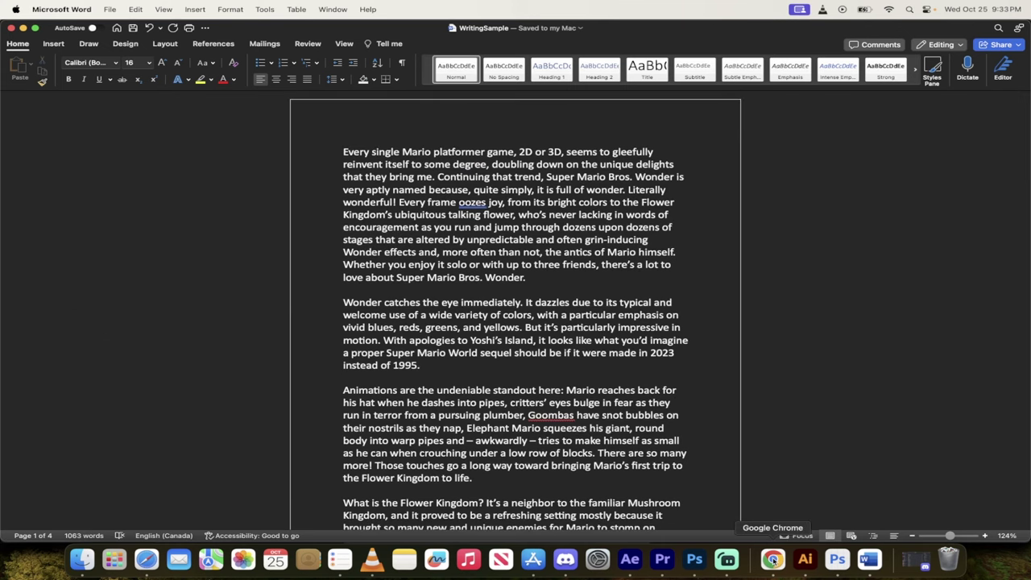
Switch to Chrome and set the new ChatGPT chat to GPT-4 with Advanced Data Analysis.
click(773, 558)
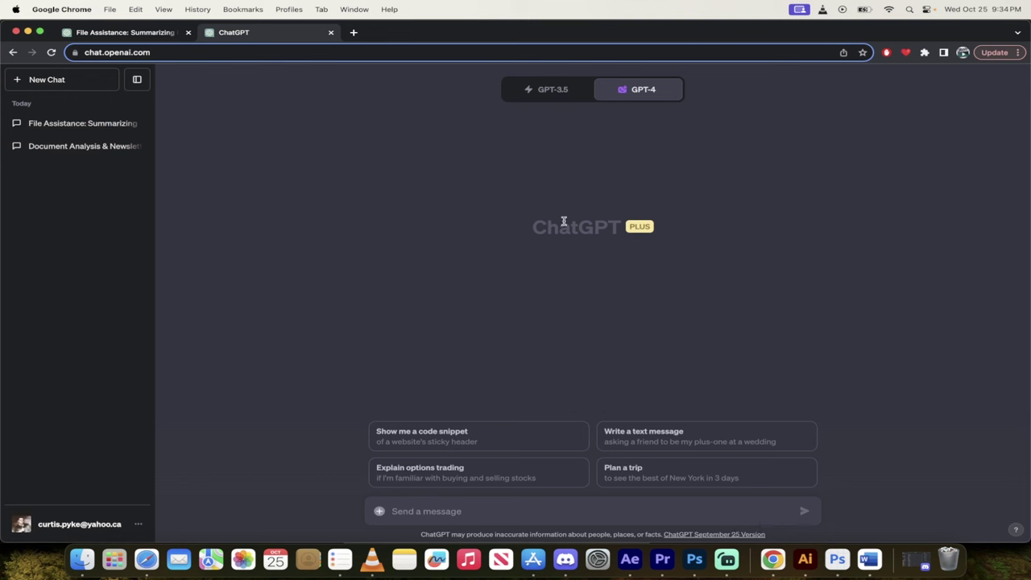
mouse_move(636, 93)
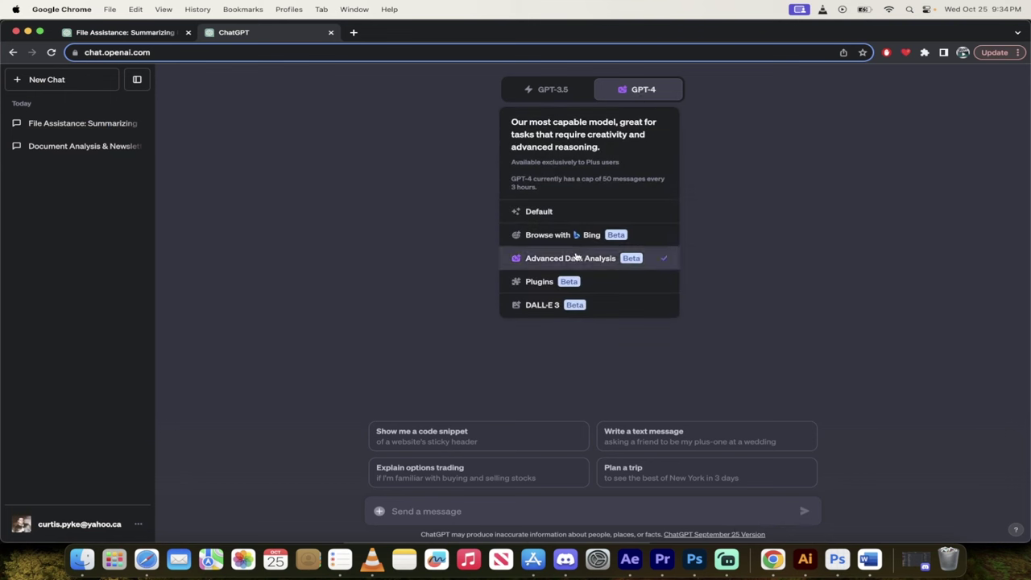
click(616, 212)
click(566, 259)
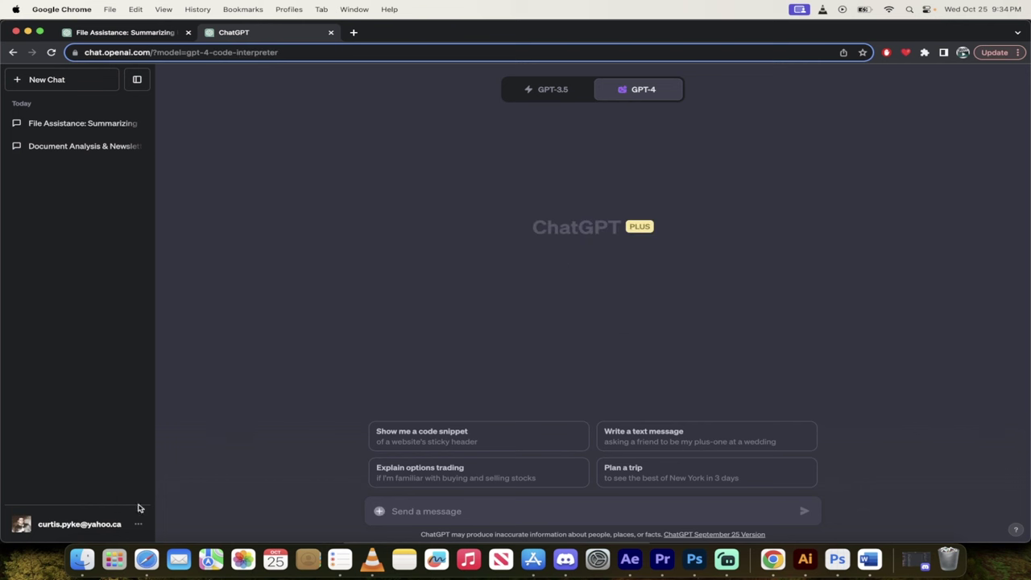
Attach the WritingSample document from the Desktop folder to the chat and send it.
click(77, 567)
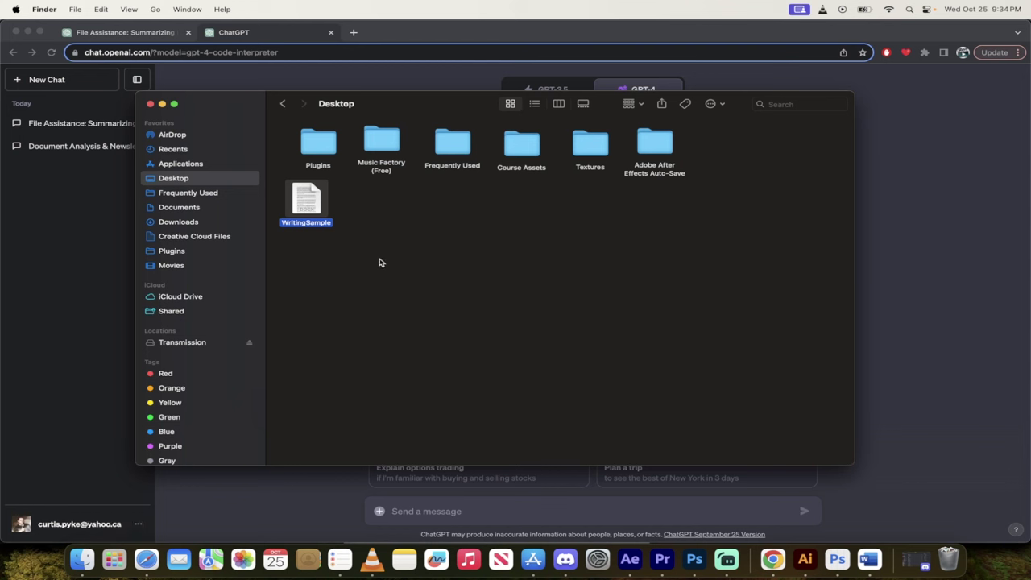
drag(306, 206, 440, 505)
key(super+Tab)
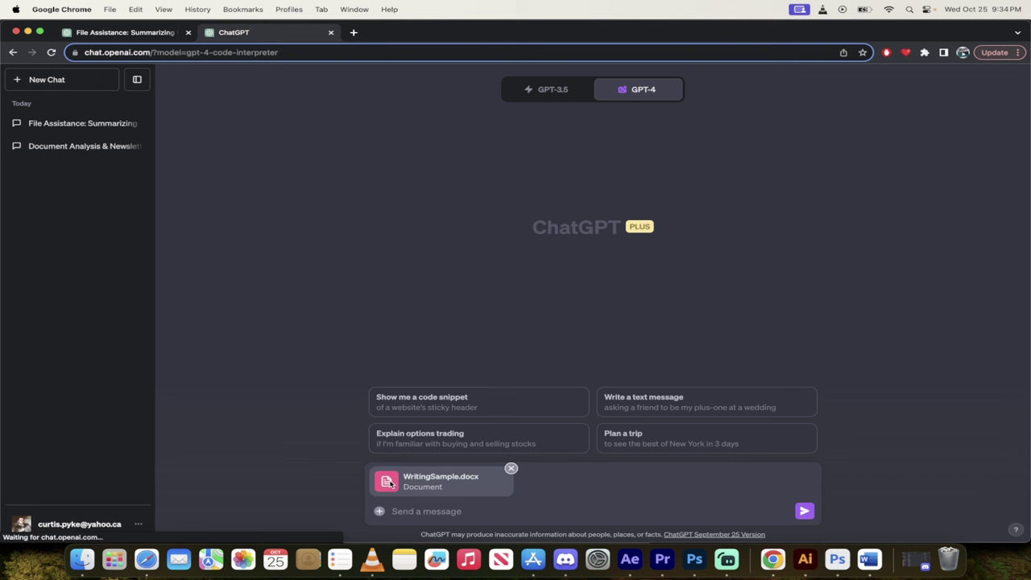
click(804, 512)
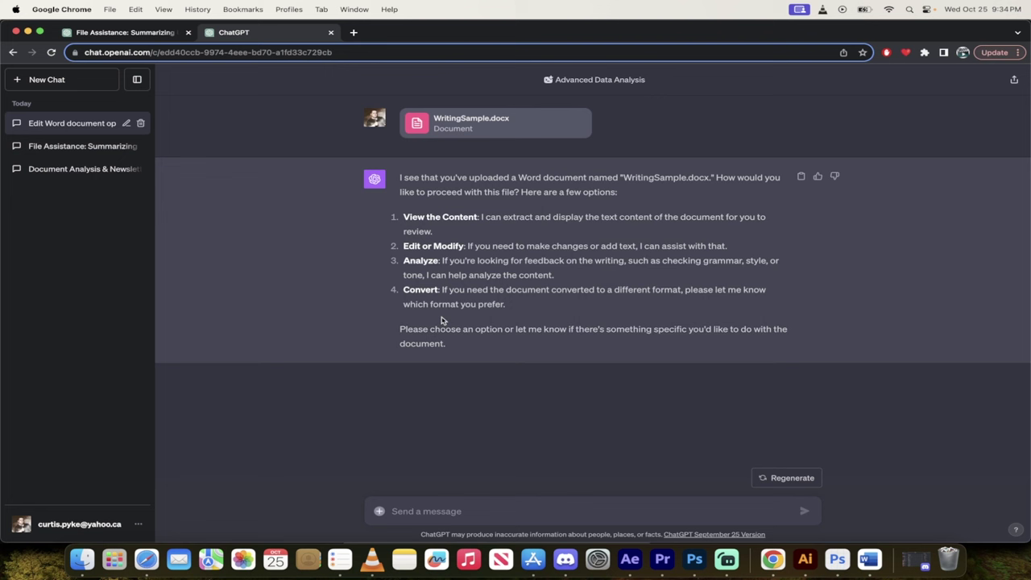
Ask ChatGPT to analyze the document's texts and precisely describe the formatting, writing style, tone and editorial specifics, with the goal of reproducing that style.
click(396, 511)
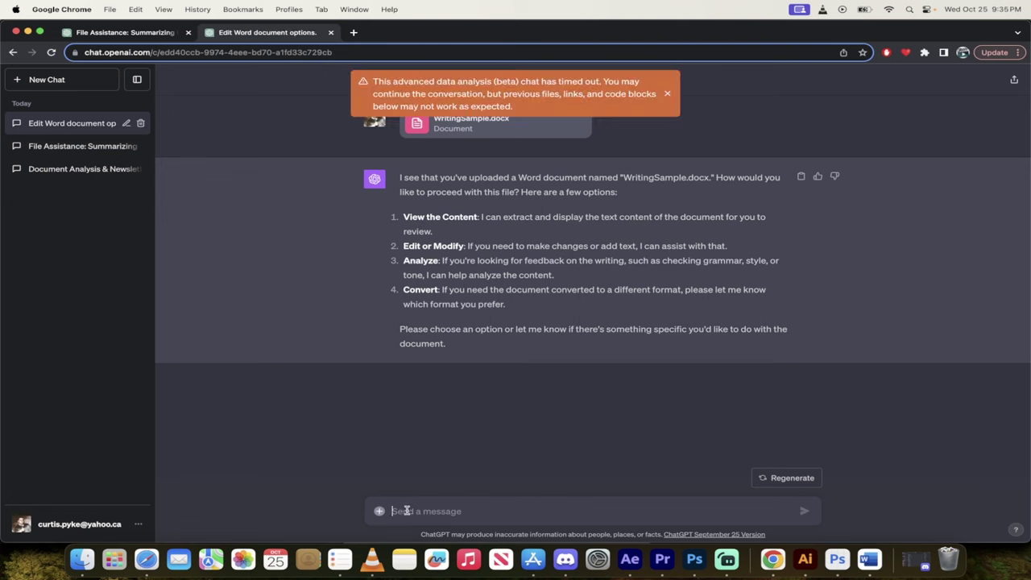
text(Your goal will be to reproduce a given writing style based on text examples. Start by analyzing the texts in the document and describing precisely the formatting, writing style, tone used and editorial specifics.")
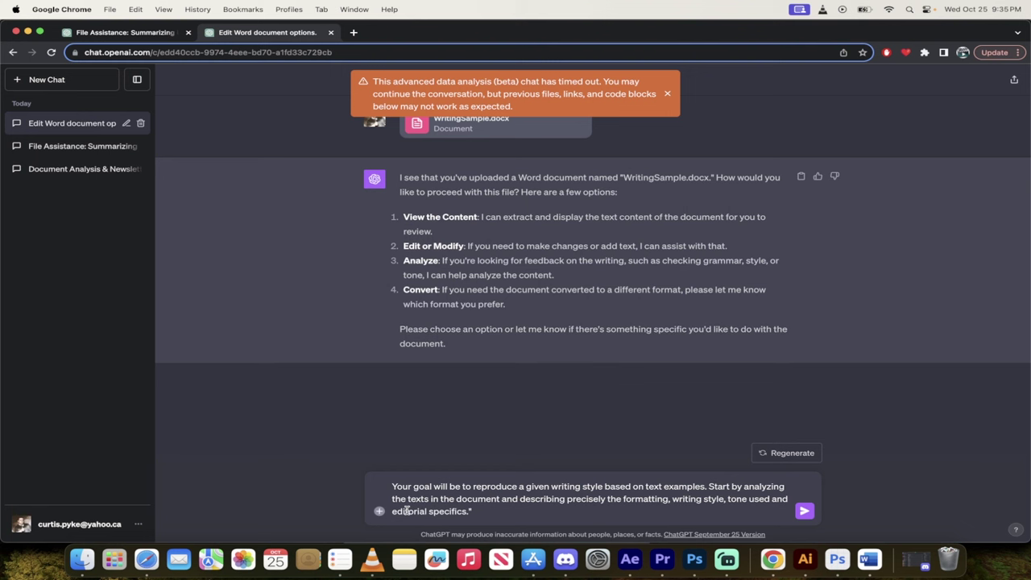
key(BackSpace)
click(802, 514)
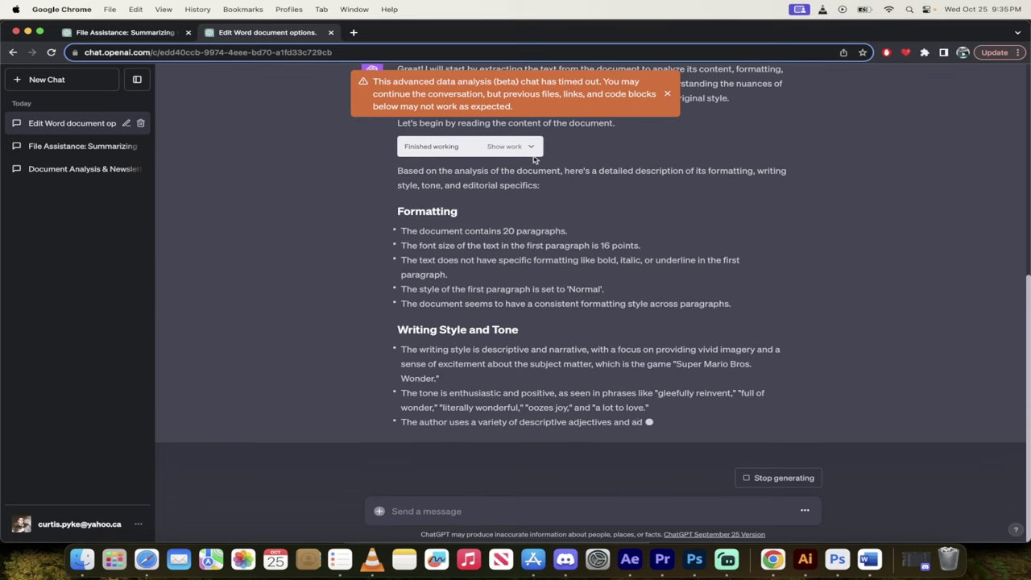
Examine the reply's work details and its sections on formatting, writing style and tone, and editorial specifics.
scroll(531, 142, up, 1)
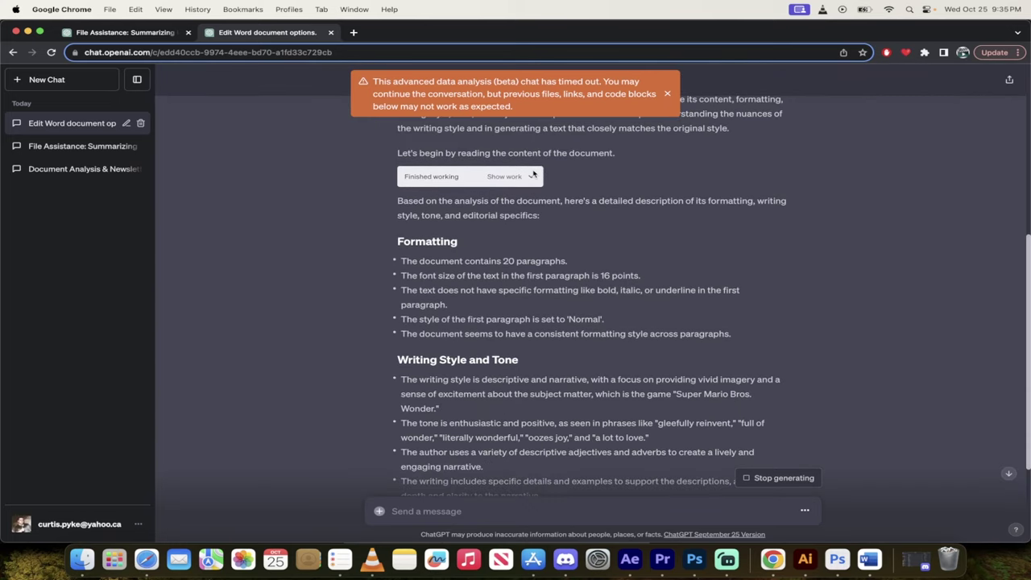
click(531, 177)
click(532, 177)
scroll(523, 242, up, 3)
scroll(488, 258, down, 2)
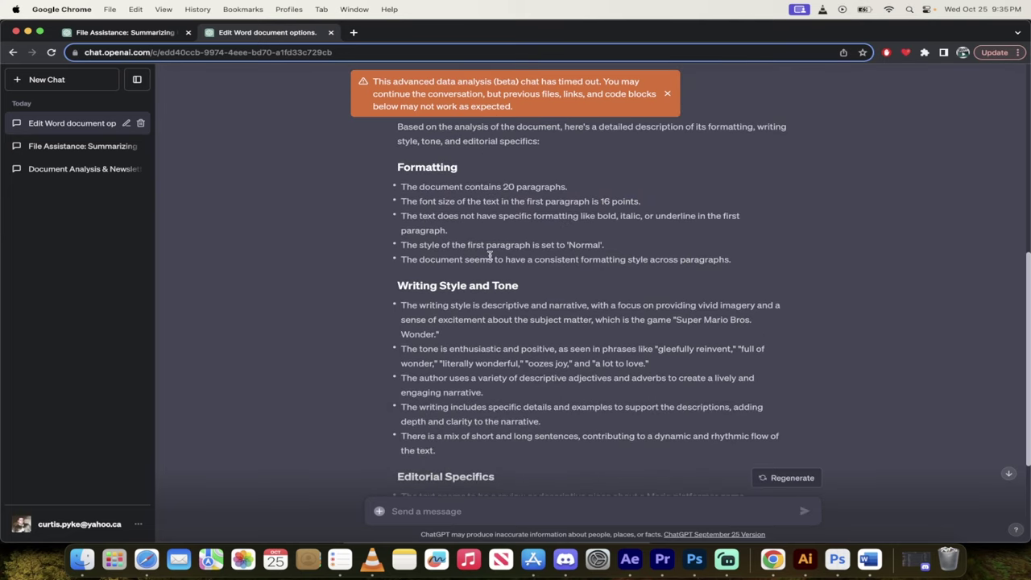
scroll(445, 241, down, 2)
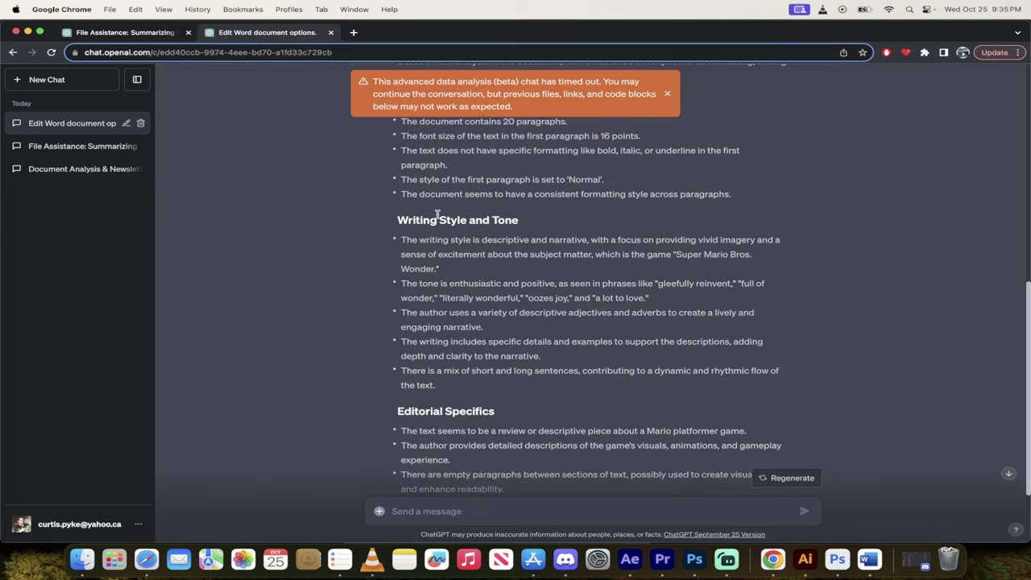
scroll(475, 264, down, 2)
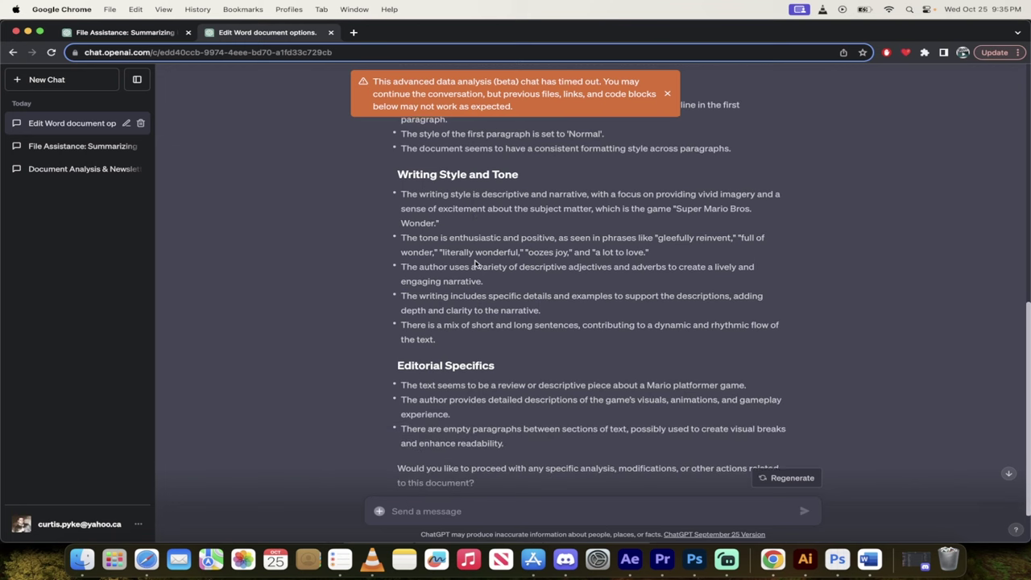
scroll(529, 304, down, 2)
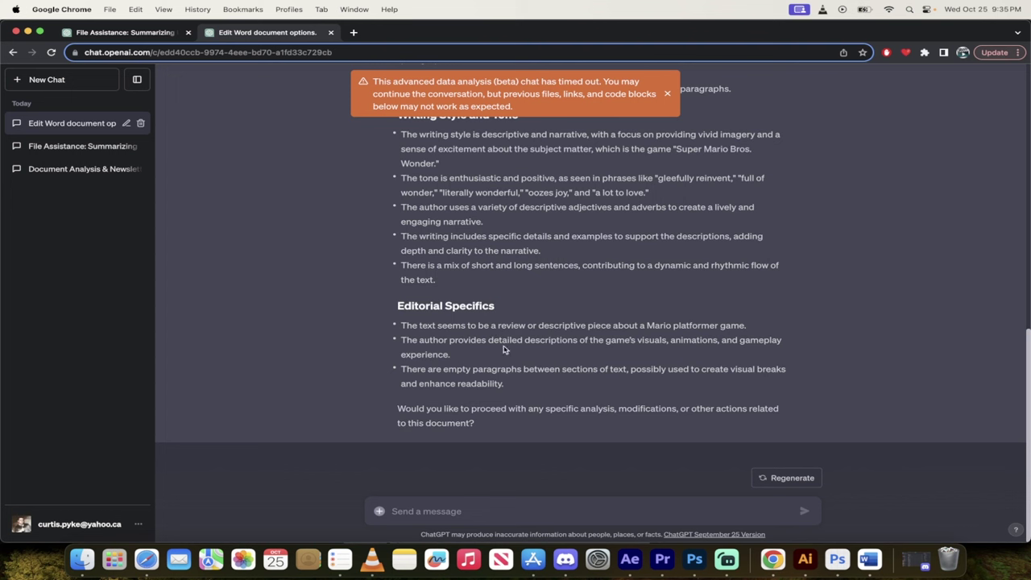
Ask ChatGPT to write a new video game review about Starfield based on the document's examples and analysis, matching formatting, common points and writing style.
click(452, 510)
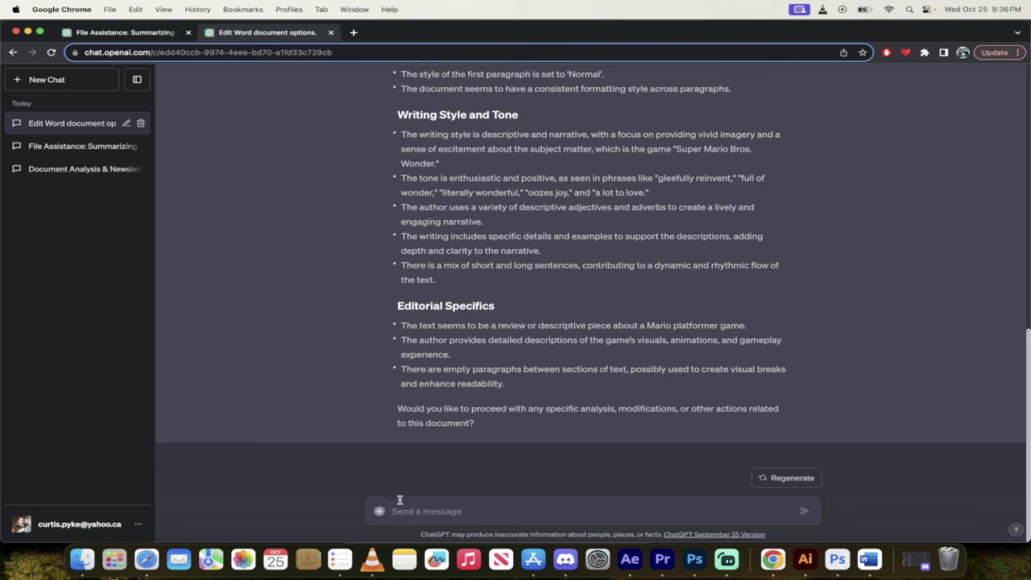
text(Perfect. Now, based on the text examples in the document I gave you and your previous analysis, write a new video game review about Starfield. Pay close attention to formatting, any common points between texts, writing style and other elements.")
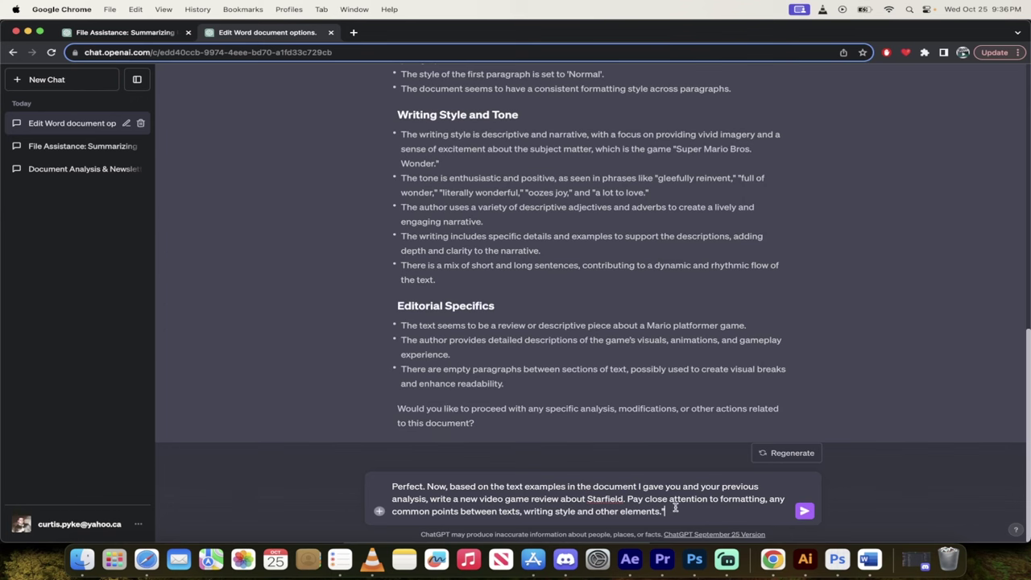
key(Return)
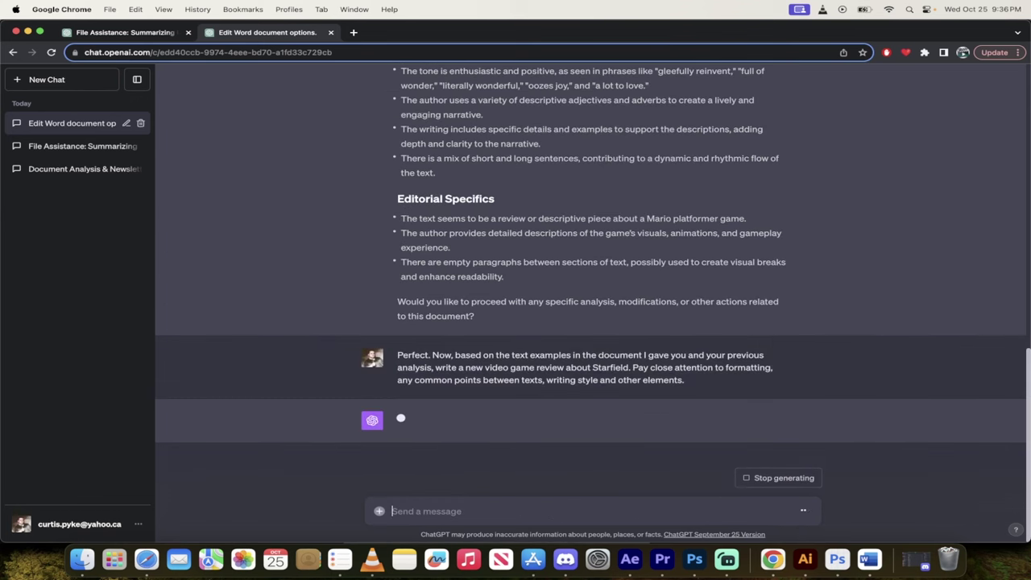